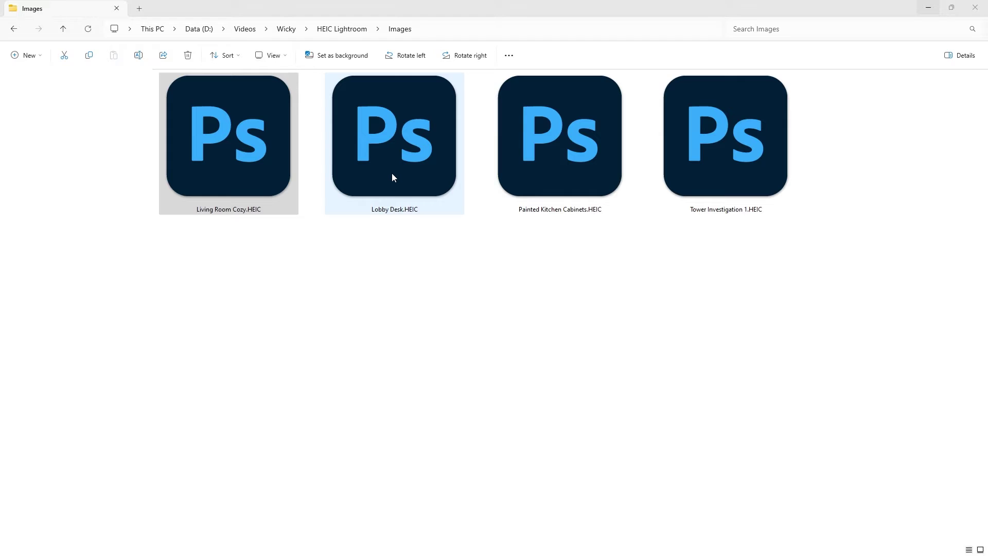
Try opening Living Room Cozy.HEIC in Photoshop, then view Adobe's HEIF/HEVC codec help page full-screen.
{"action": "left_click", "coordinate": [282, 205]}
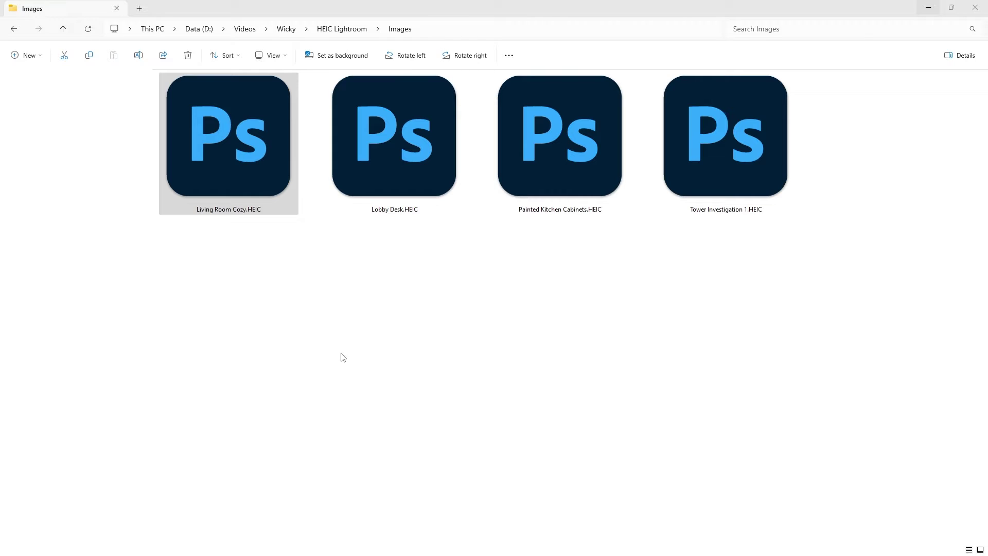
{"action": "left_click", "coordinate": [271, 183]}
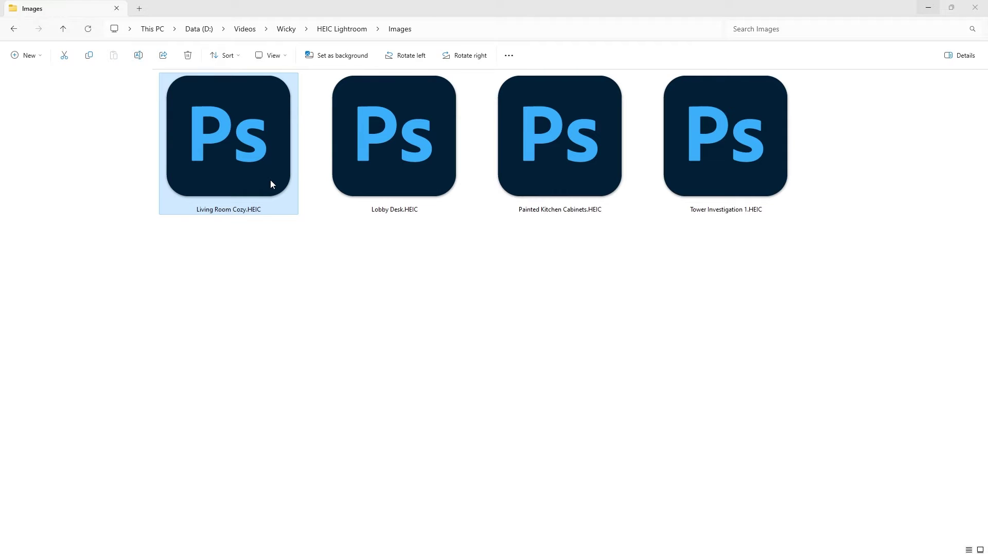
{"action": "double_click", "coordinate": [270, 184]}
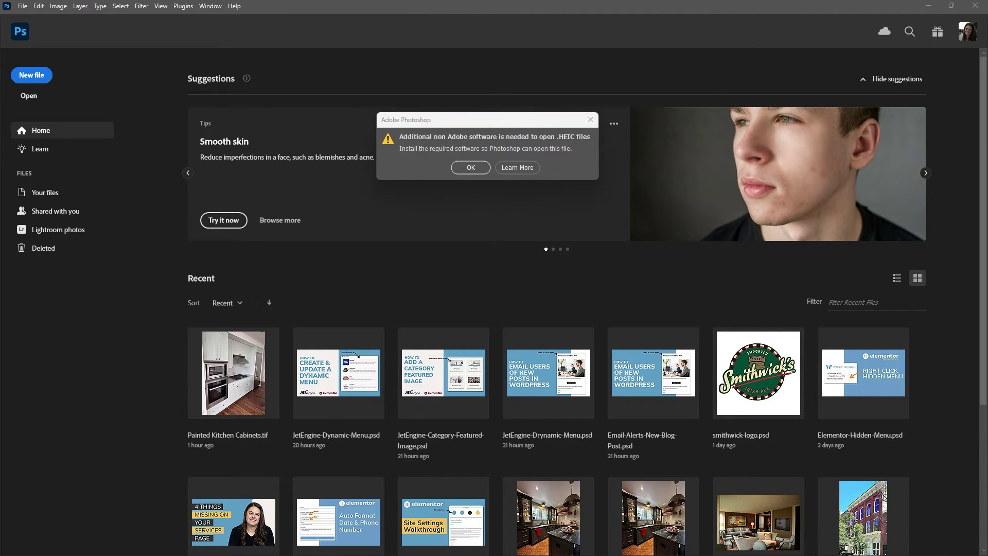
{"action": "left_click", "coordinate": [517, 168]}
{"action": "double_click", "coordinate": [458, 152]}
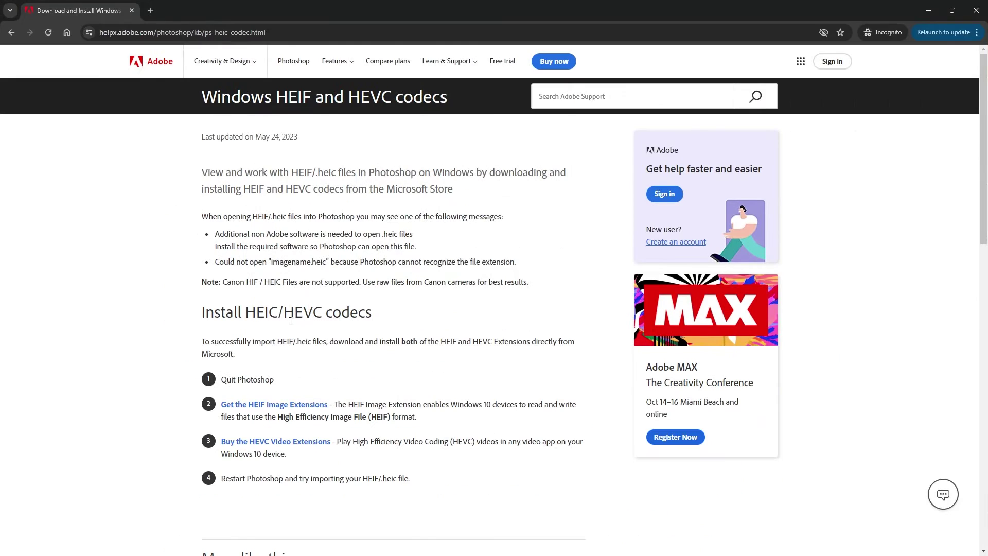
Follow the 'Get the HEIF Image Extensions' link to its Microsoft Store listing.
{"action": "left_click", "coordinate": [282, 409]}
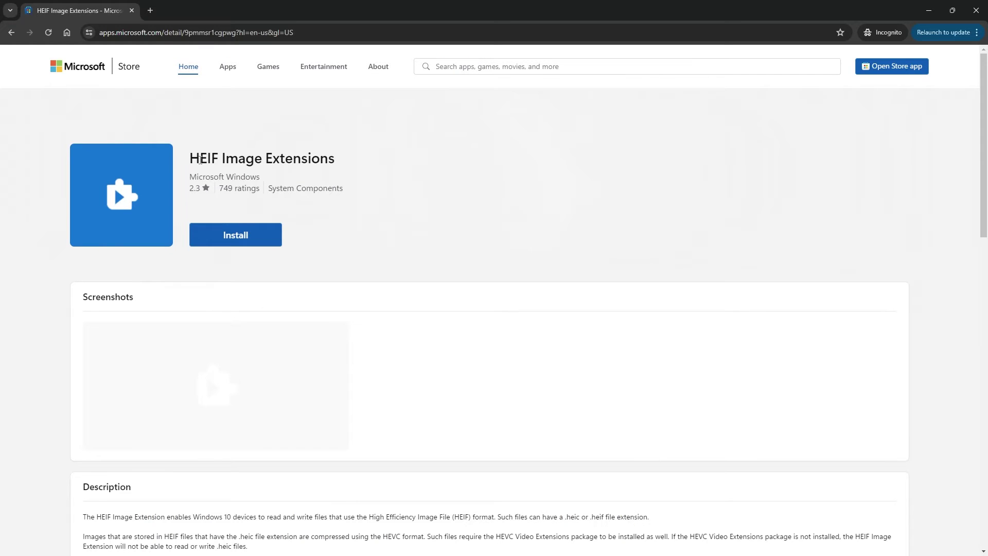
Read through the full ratings and reviews for HEIF Image Extensions, then close them.
{"action": "scroll", "coordinate": [386, 309], "scroll_direction": "down", "scroll_amount": 1}
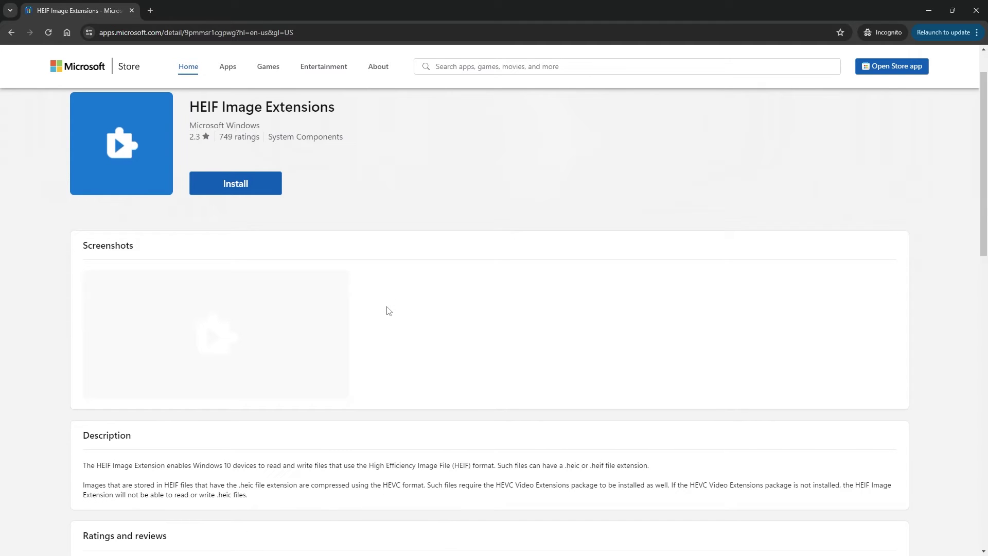
{"action": "scroll", "coordinate": [352, 296], "scroll_direction": "up", "scroll_amount": 1}
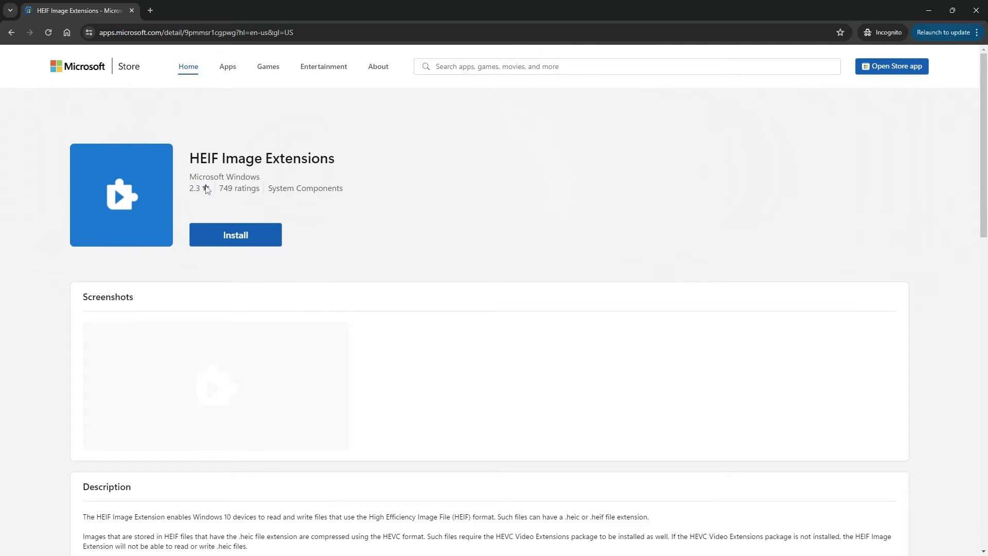
{"action": "scroll", "coordinate": [260, 229], "scroll_direction": "down", "scroll_amount": 1}
{"action": "scroll", "coordinate": [260, 229], "scroll_direction": "down", "scroll_amount": 3}
{"action": "left_click", "coordinate": [99, 467]}
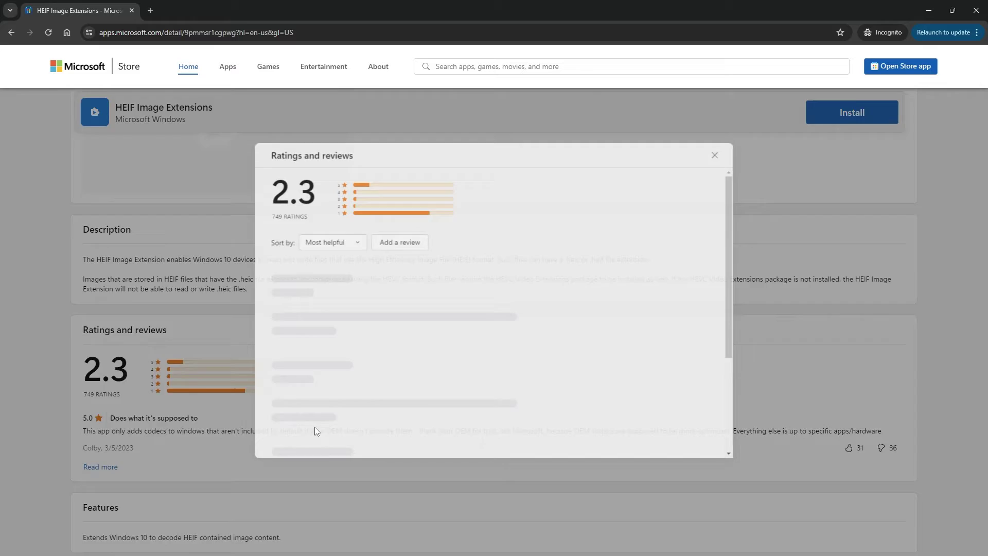
{"action": "scroll", "coordinate": [406, 326], "scroll_direction": "down", "scroll_amount": 4}
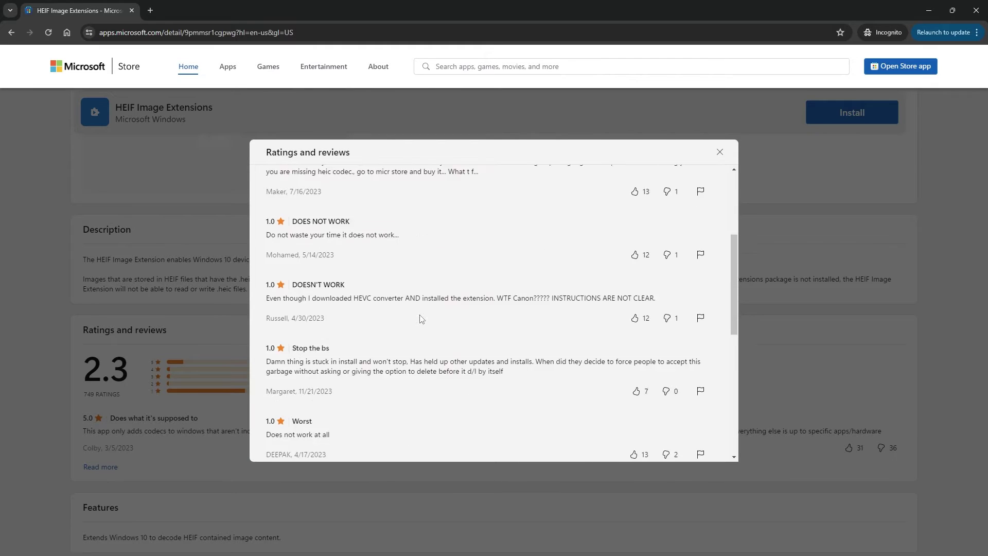
{"action": "scroll", "coordinate": [422, 322], "scroll_direction": "up", "scroll_amount": 4}
{"action": "left_click", "coordinate": [780, 255]}
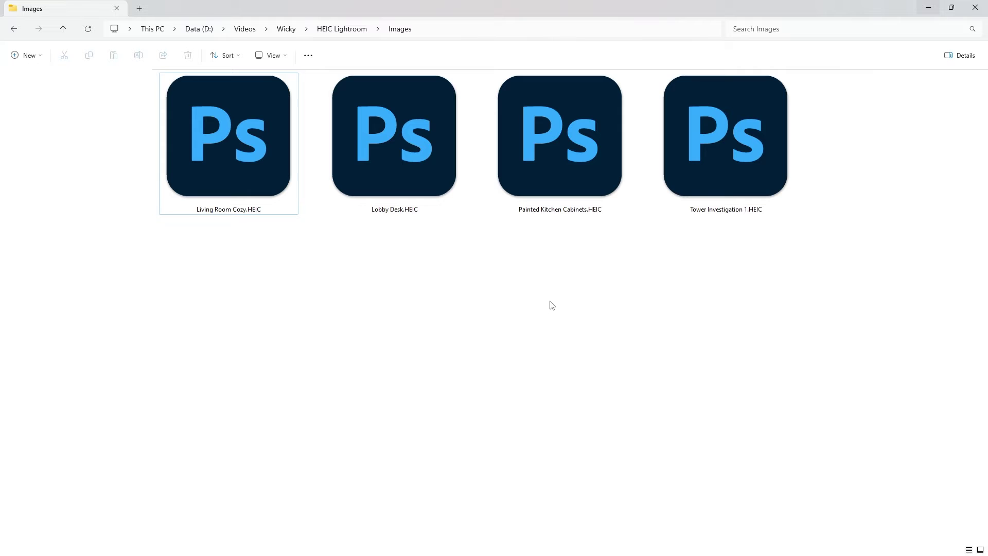
Open Living Room Cozy.HEIC with Adobe Lightroom through the Open with menu.
{"action": "left_click", "coordinate": [253, 192]}
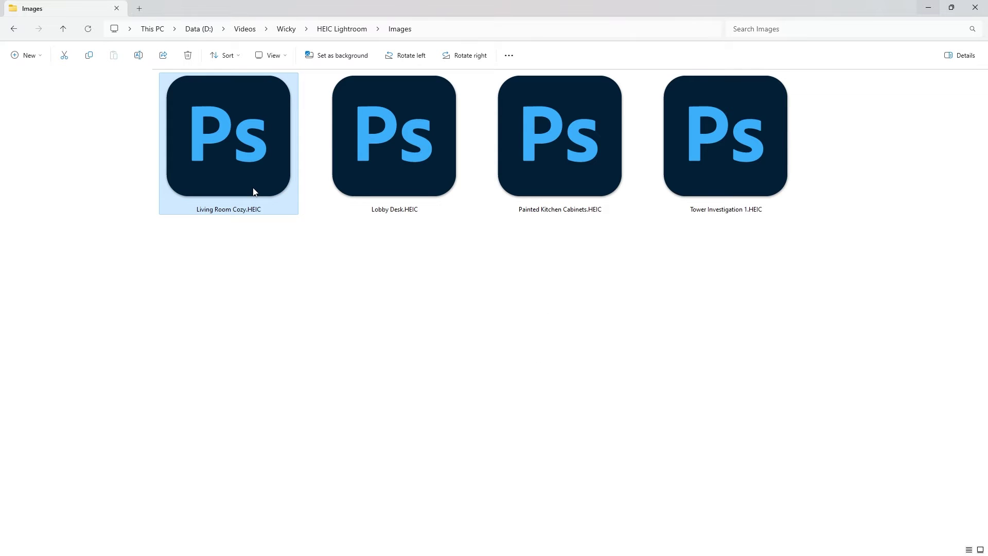
{"action": "right_click", "coordinate": [254, 192]}
{"action": "mouse_move", "coordinate": [334, 238]}
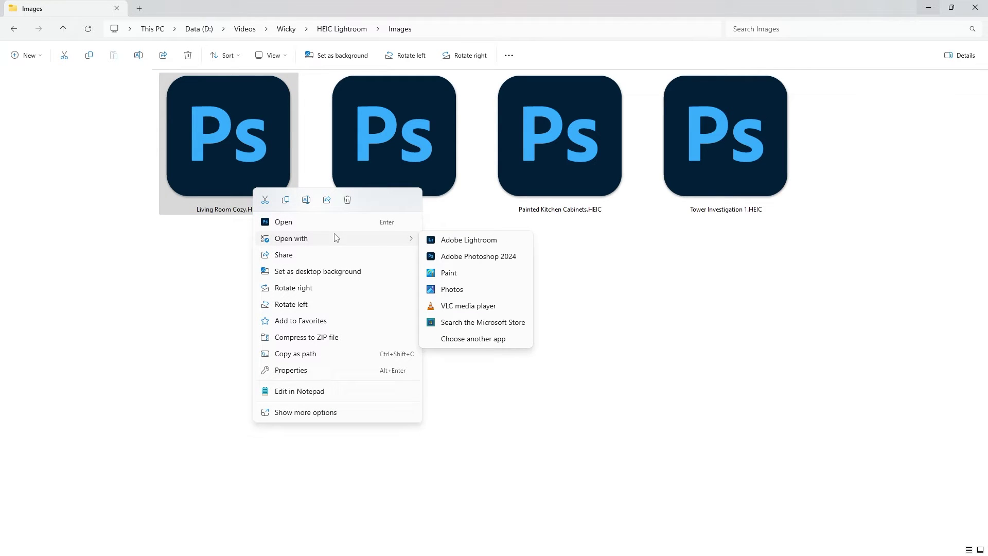
{"action": "left_click", "coordinate": [469, 240]}
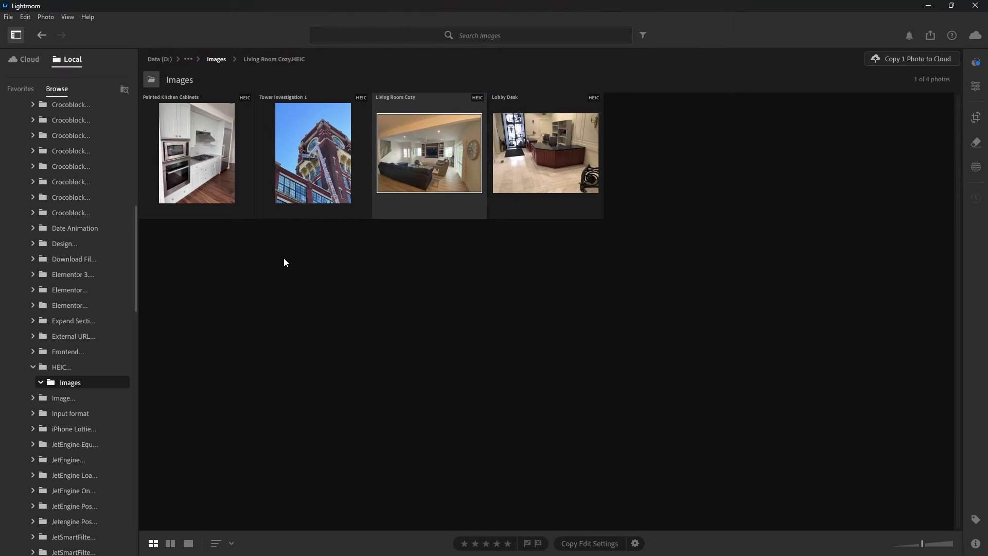
Select the Painted Kitchen Cabinets photo and show its Export 1 Photo submenu.
{"action": "left_click", "coordinate": [283, 258]}
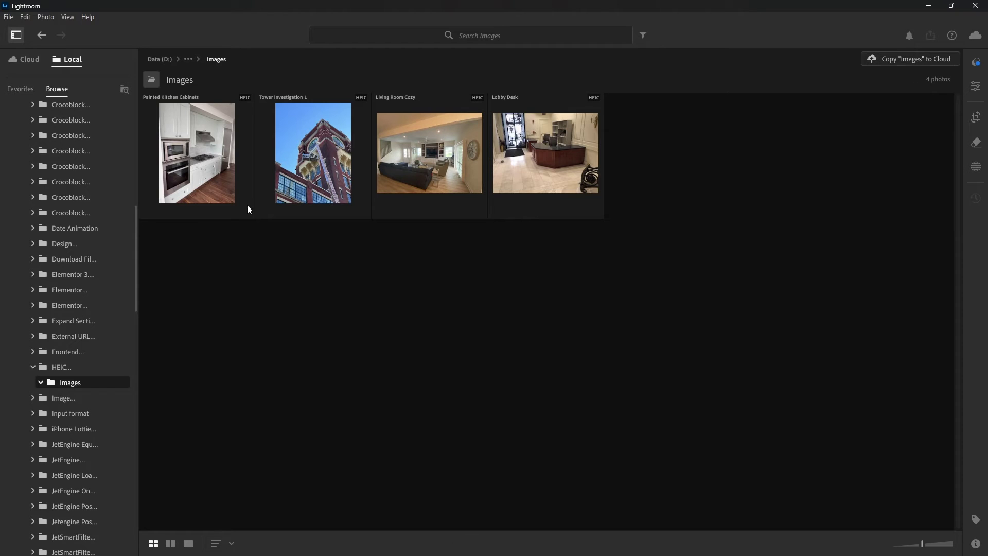
{"action": "left_click", "coordinate": [212, 159]}
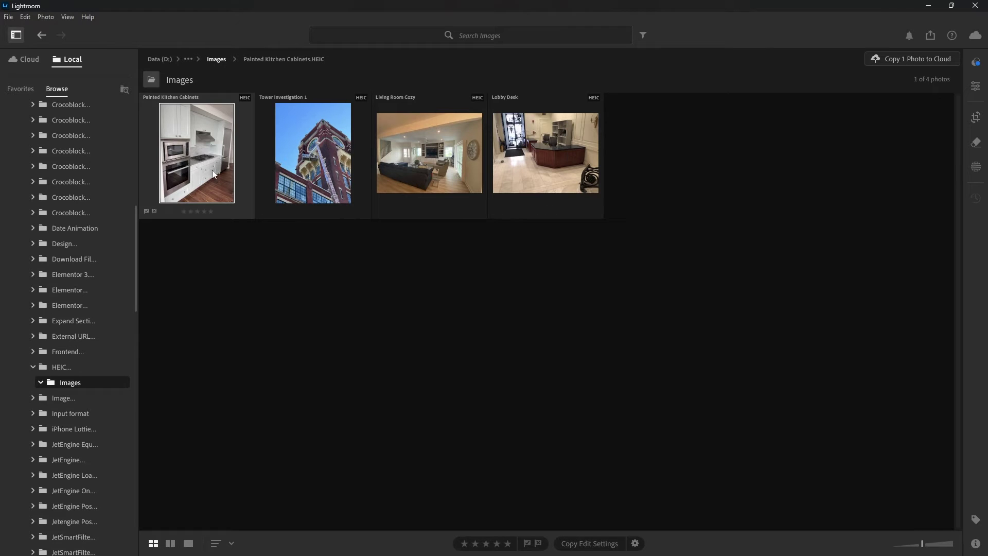
{"action": "left_click", "coordinate": [613, 193]}
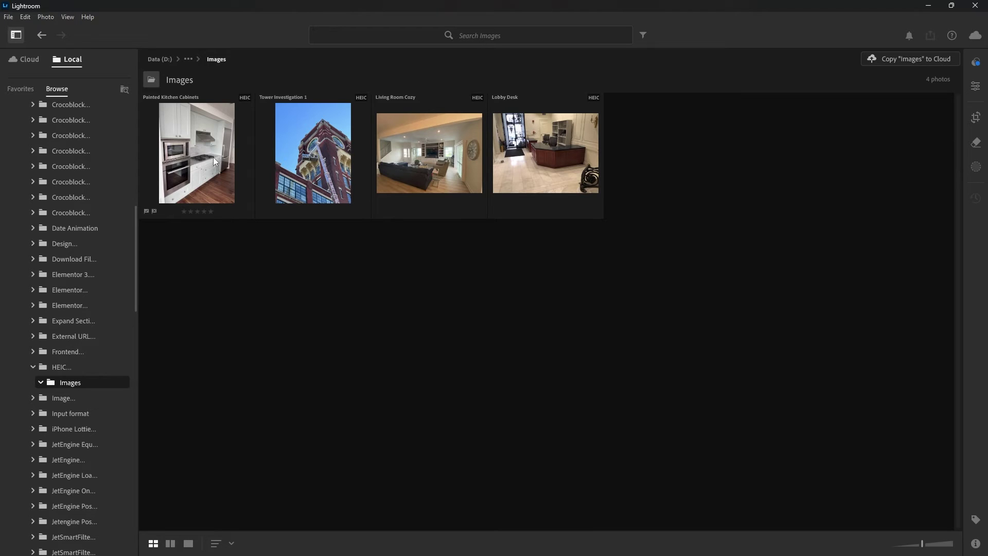
{"action": "left_click", "coordinate": [213, 160]}
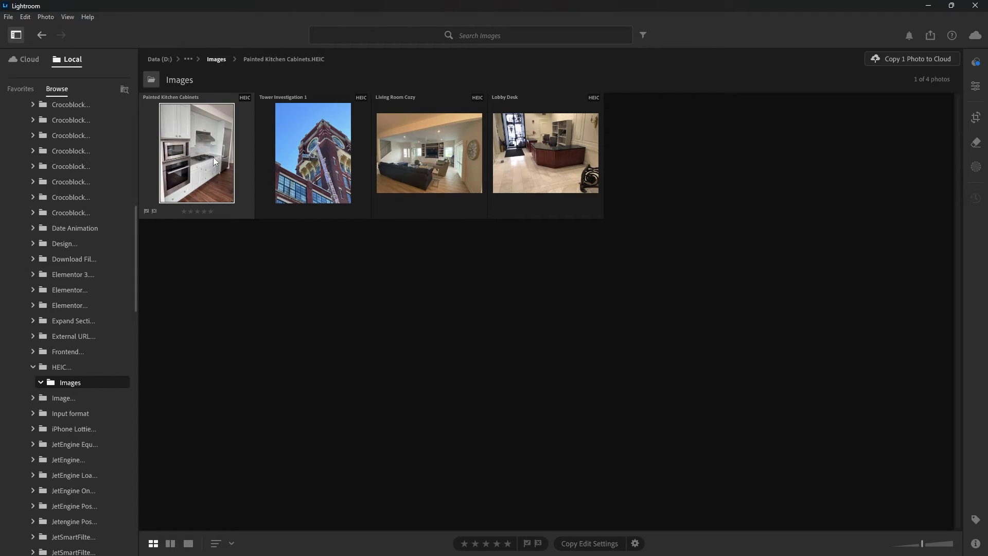
{"action": "right_click", "coordinate": [214, 158]}
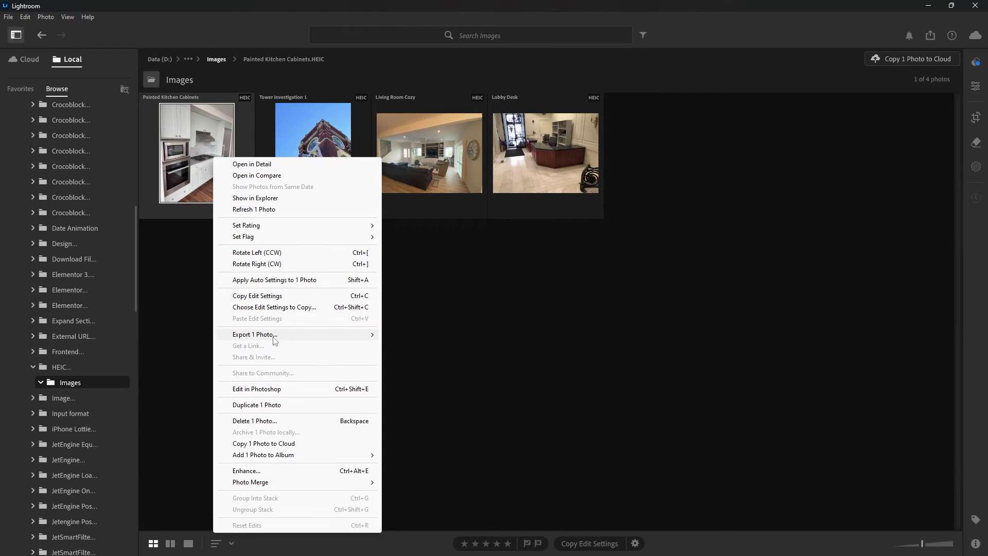
{"action": "mouse_move", "coordinate": [270, 341]}
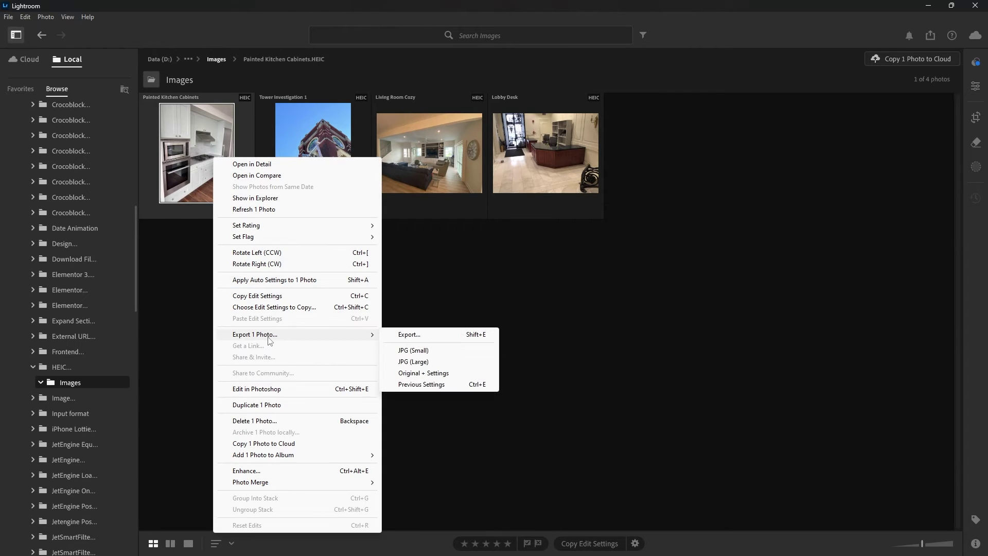
Set the Painted Kitchen Cabinets export to JPG, Full Size dimensions, 100% quality.
{"action": "left_click", "coordinate": [426, 339]}
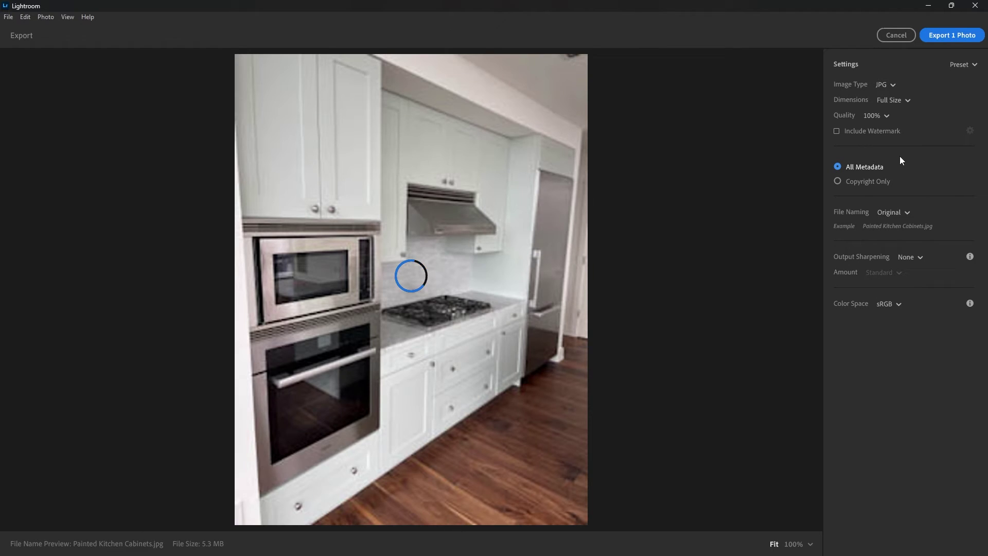
{"action": "left_click", "coordinate": [895, 103]}
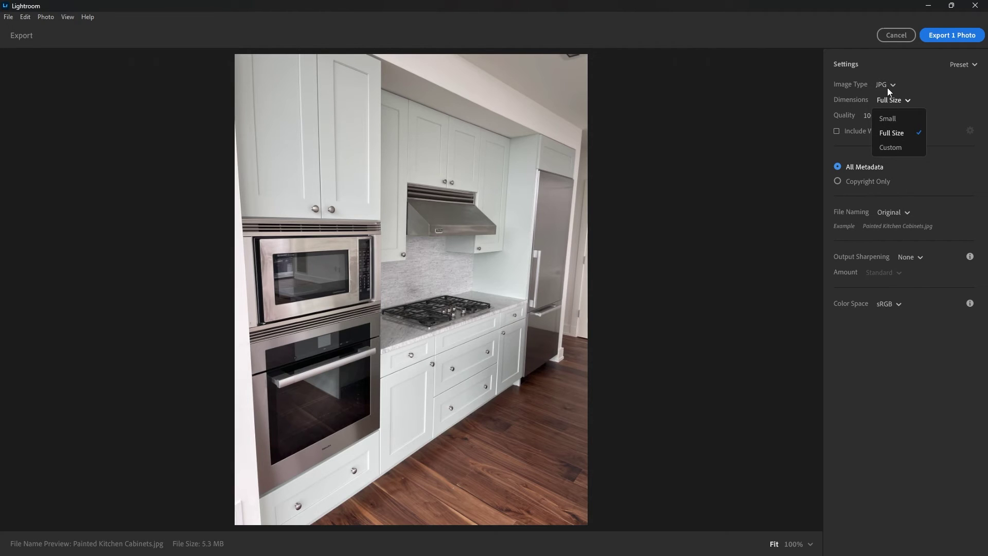
{"action": "left_click", "coordinate": [885, 84]}
{"action": "left_click", "coordinate": [885, 84]}
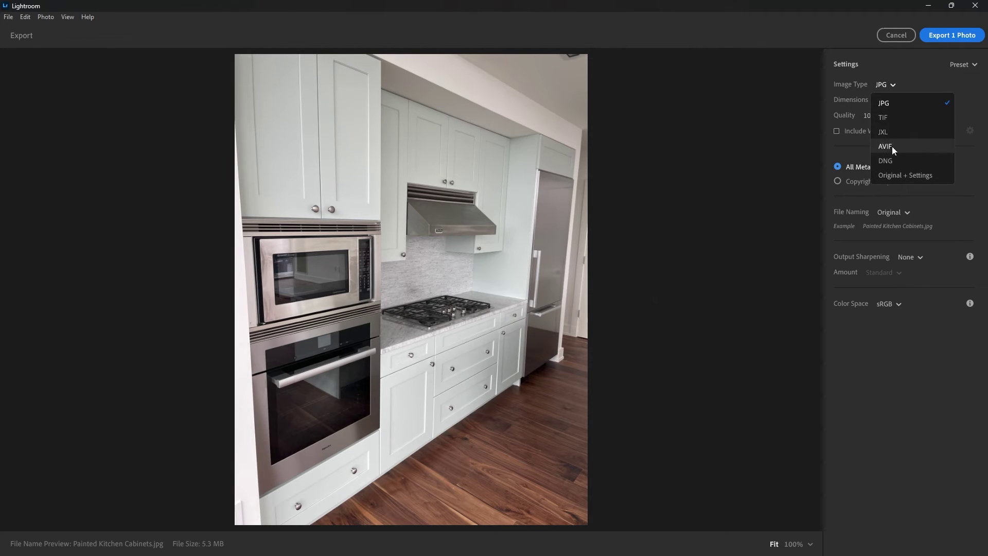
{"action": "left_click", "coordinate": [900, 101]}
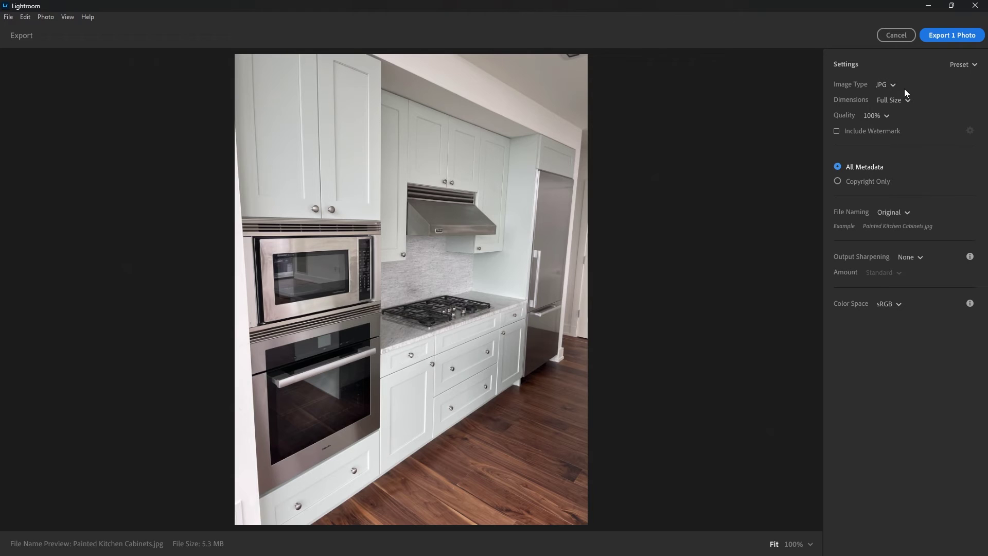
{"action": "left_click", "coordinate": [888, 115]}
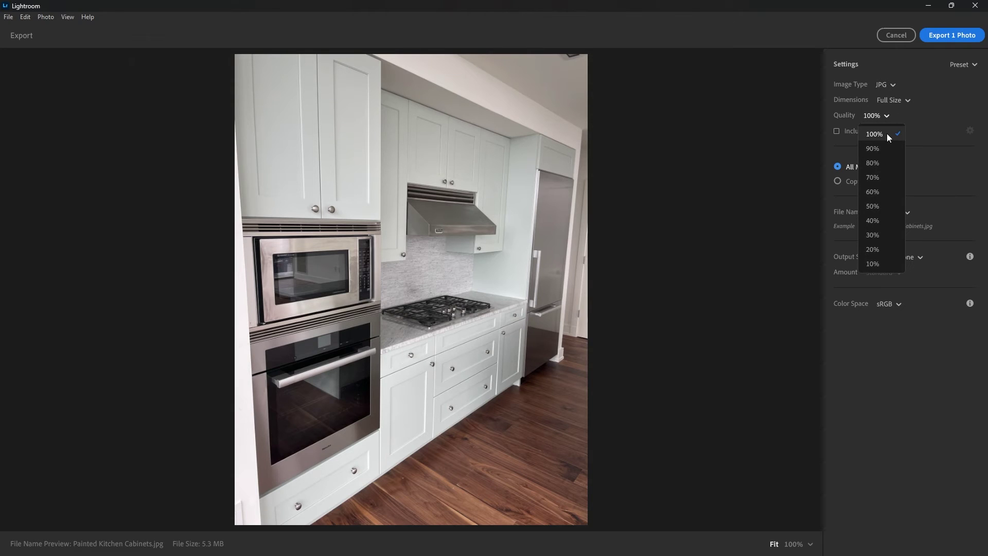
{"action": "left_click", "coordinate": [885, 372]}
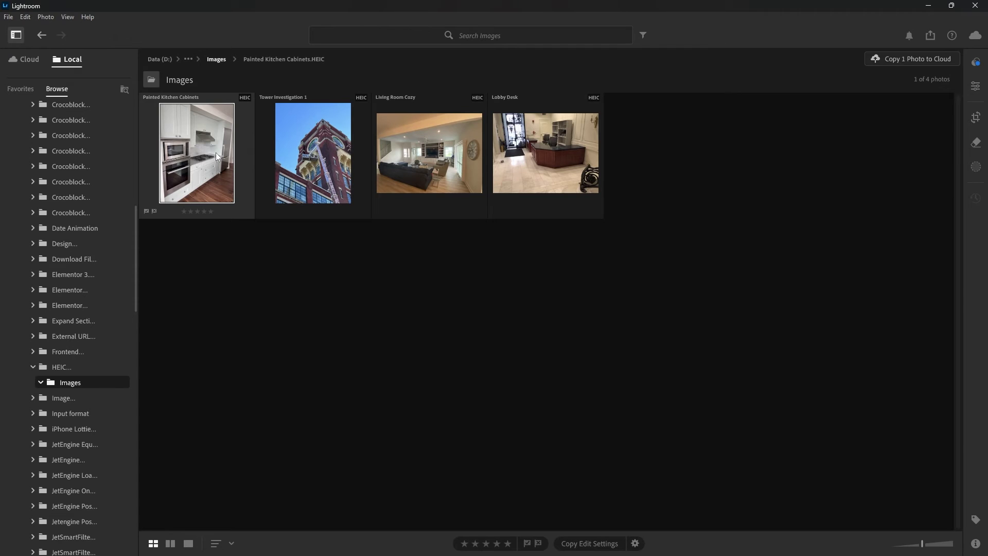
Select all four photos, open their export settings, then cancel the export.
{"action": "left_click", "coordinate": [542, 157], "text": "shift"}
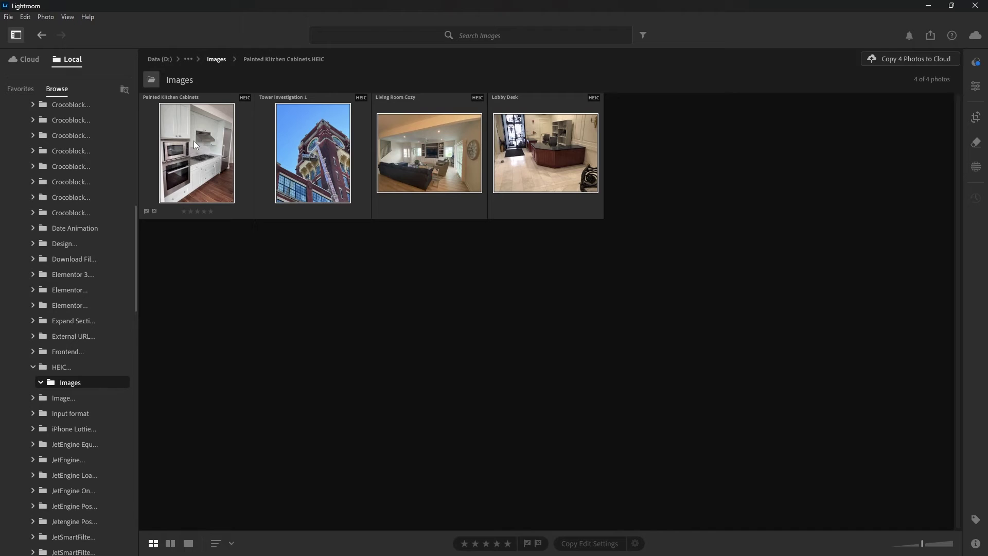
{"action": "right_click", "coordinate": [535, 156]}
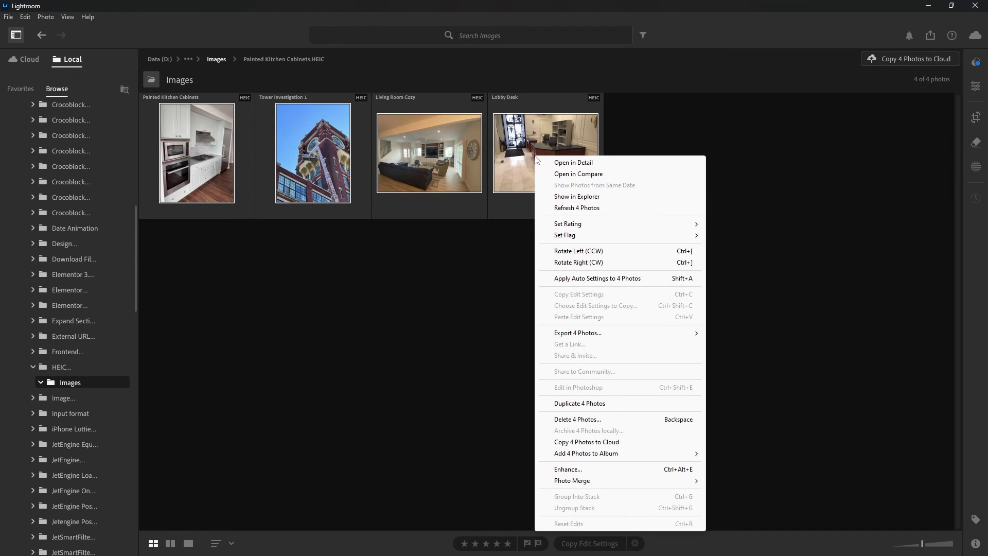
{"action": "mouse_move", "coordinate": [596, 336]}
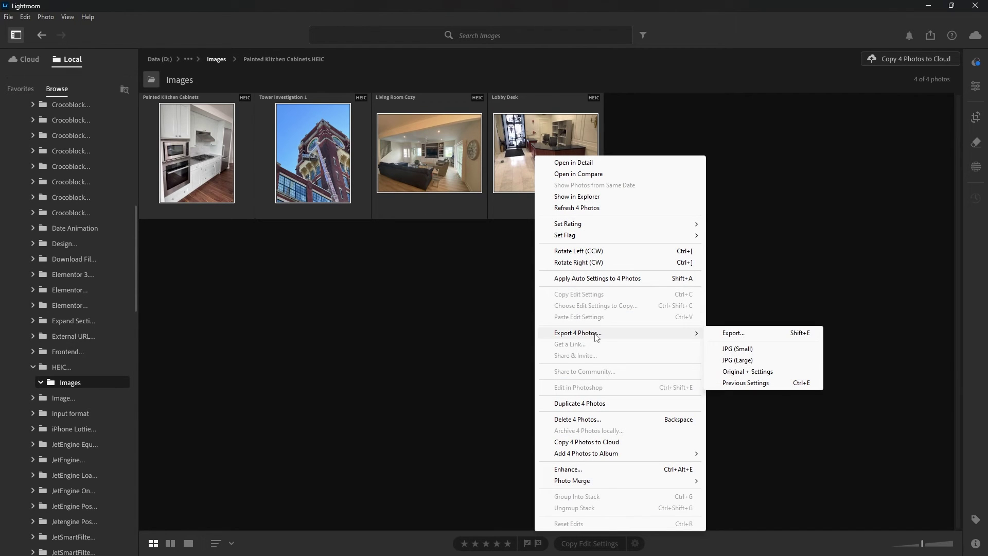
{"action": "left_click", "coordinate": [751, 334]}
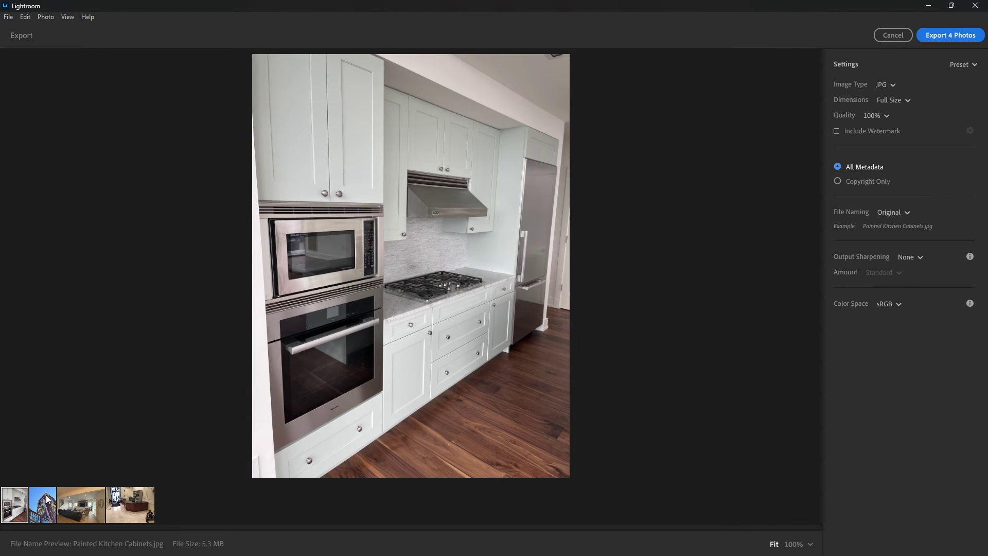
{"action": "left_click", "coordinate": [893, 35]}
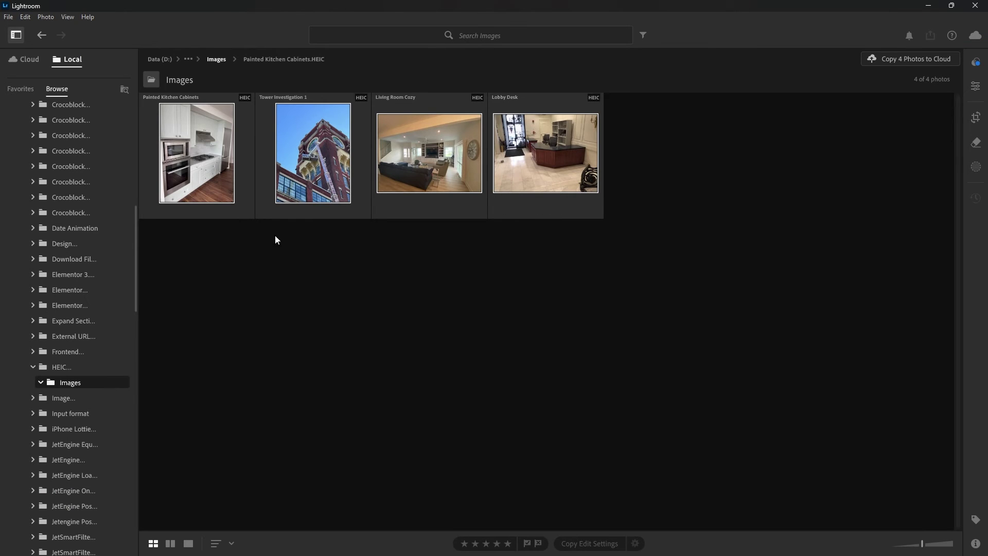
Open only the Painted Kitchen Cabinets photo in Photoshop via Edit in Photoshop.
{"action": "left_click", "coordinate": [216, 168]}
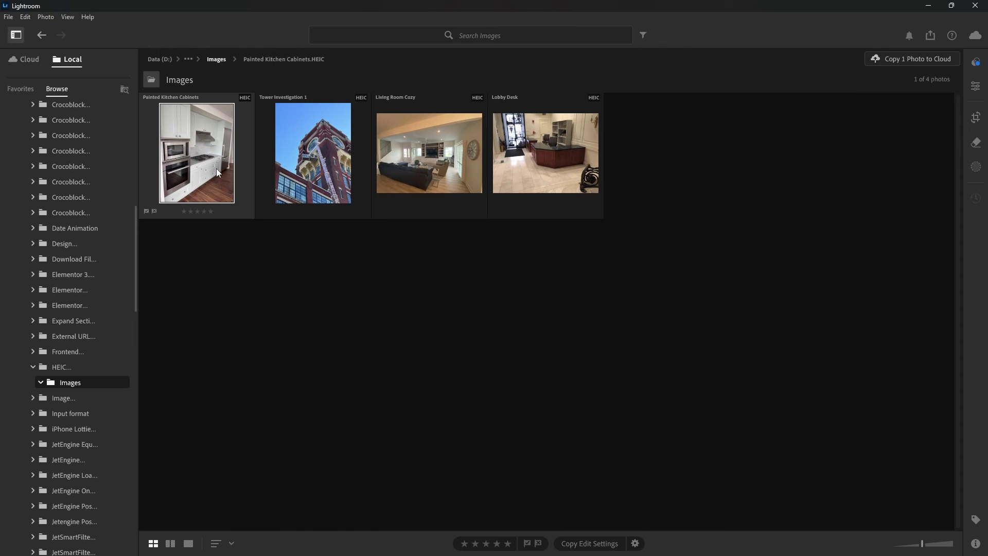
{"action": "right_click", "coordinate": [216, 168]}
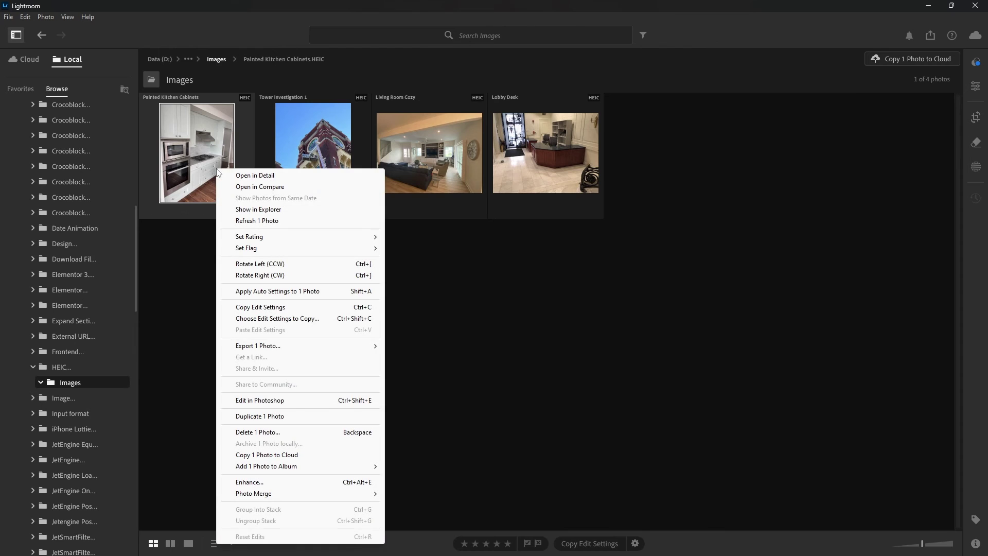
{"action": "left_click", "coordinate": [261, 405]}
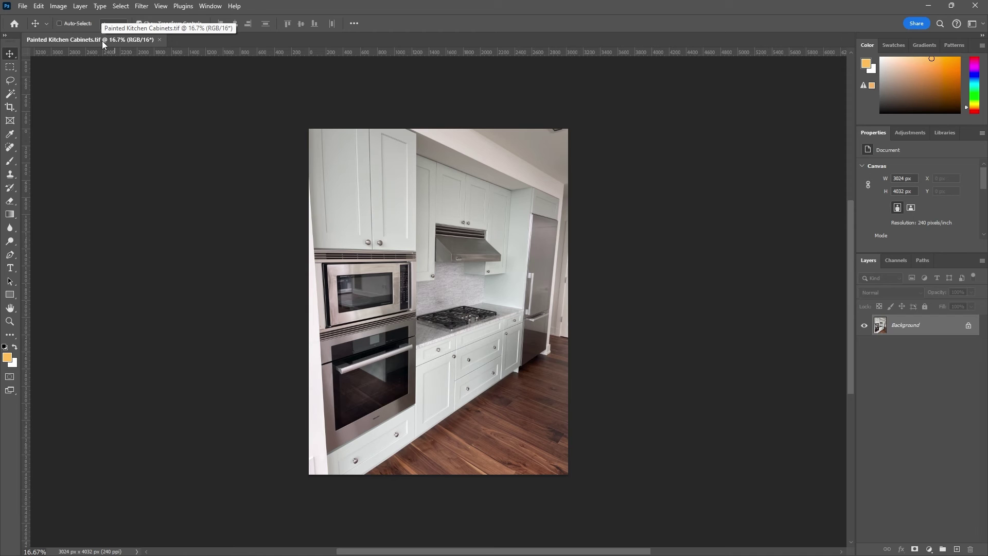
Open Photoshop's File menu for the Painted Kitchen Cabinets TIF document.
{"action": "left_click", "coordinate": [27, 9]}
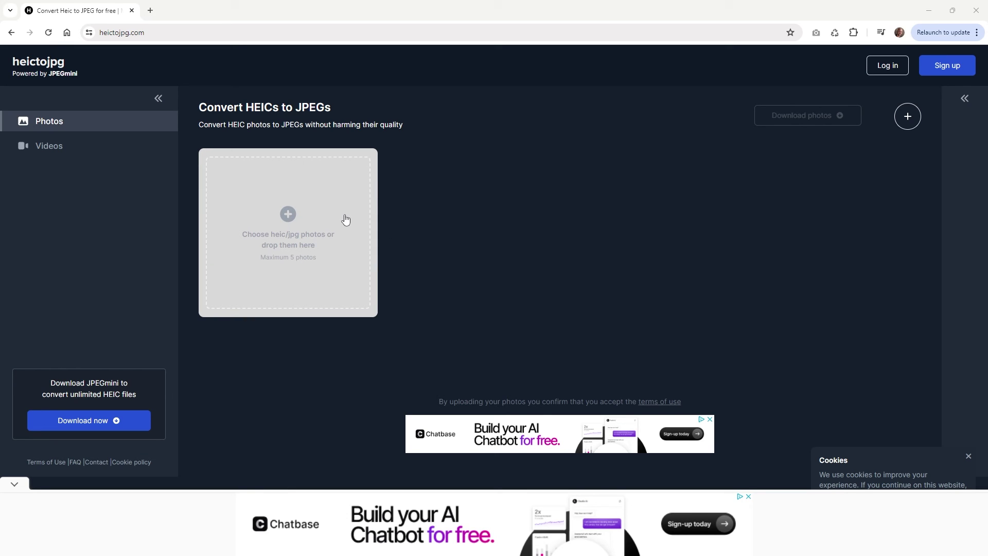
{"action": "left_click", "coordinate": [288, 214]}
{"action": "left_click", "coordinate": [534, 359]}
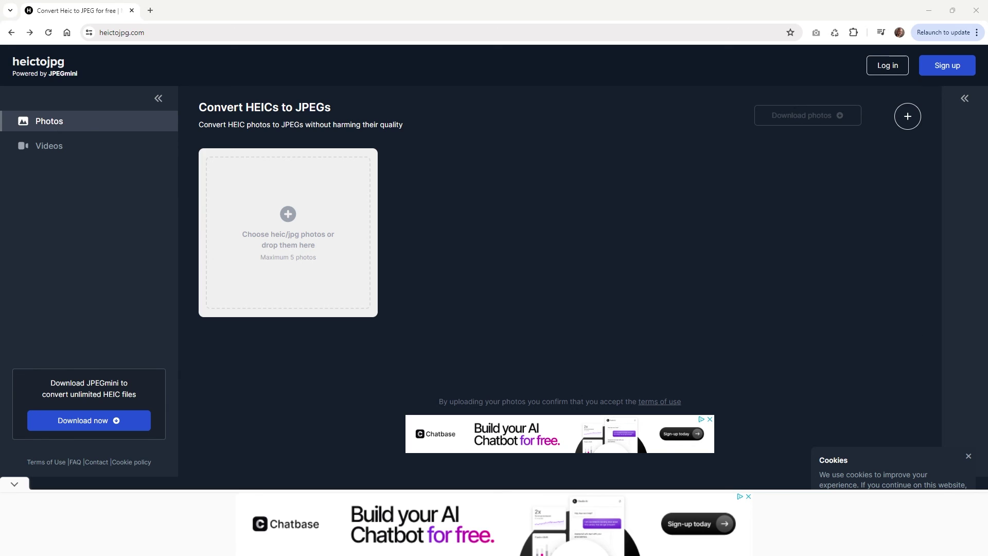
Drop Living_Room_Cozy.heic onto heictojpg and download the 1.1 MB JPEG as a zip.
{"action": "left_click_drag", "start_coordinate": [624, 307], "coordinate": [295, 210]}
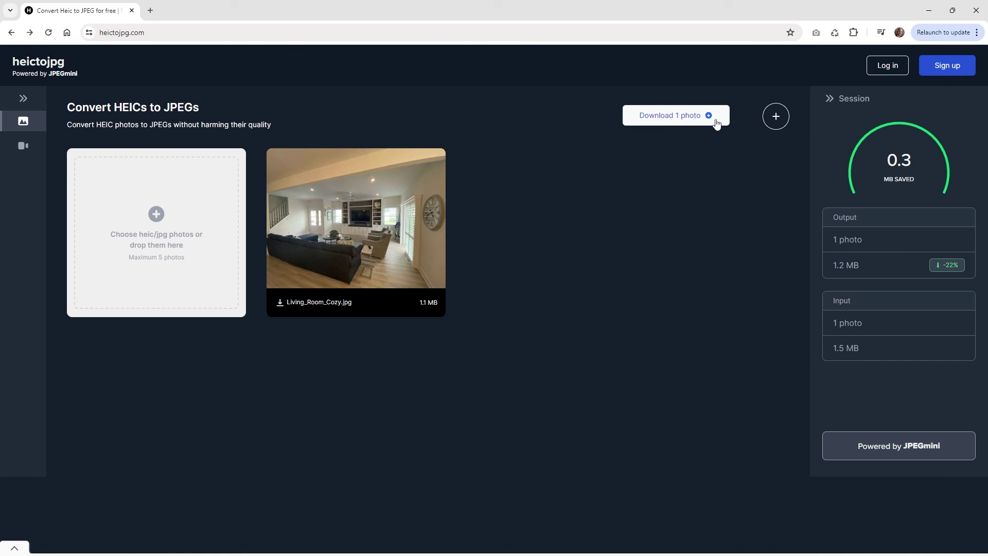
{"action": "left_click", "coordinate": [702, 118]}
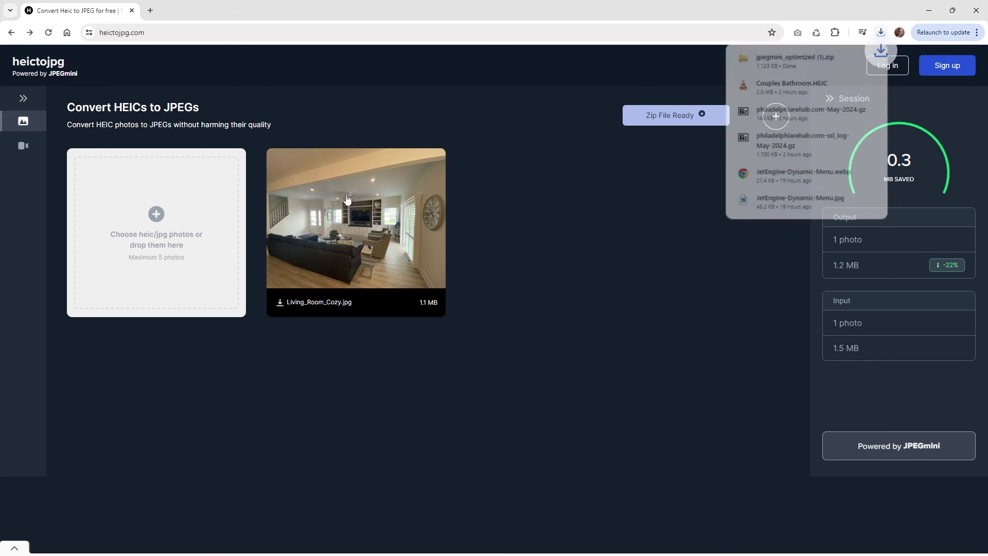
{"action": "left_click", "coordinate": [702, 334]}
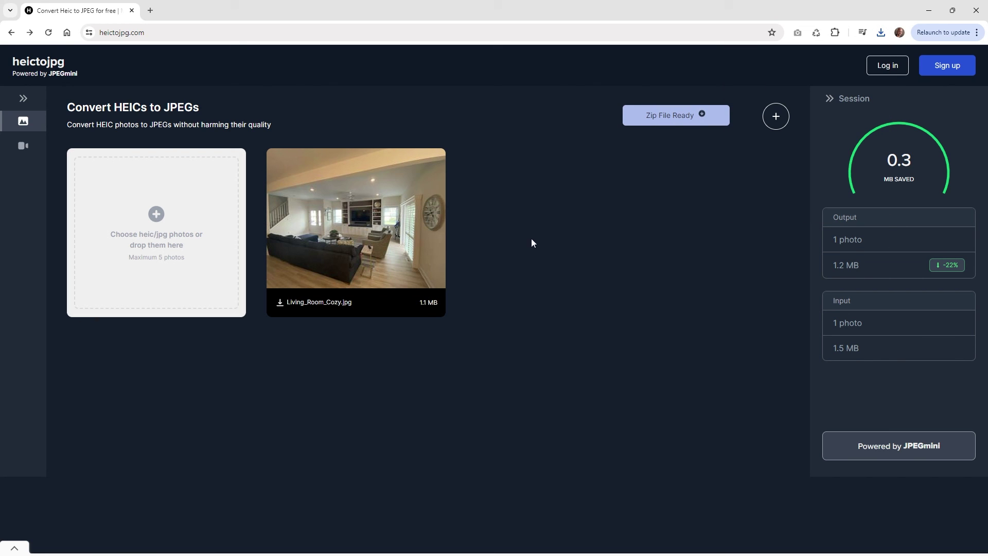